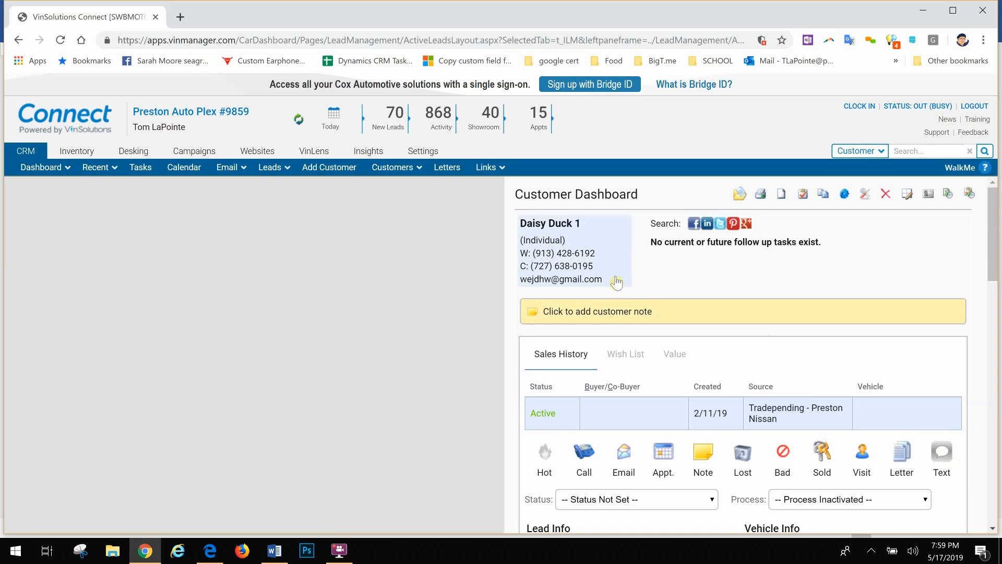
# Set the cell phone's SMS status to opted in for the customer on the dashboard and save the customer information.
pyautogui.click(612, 269)
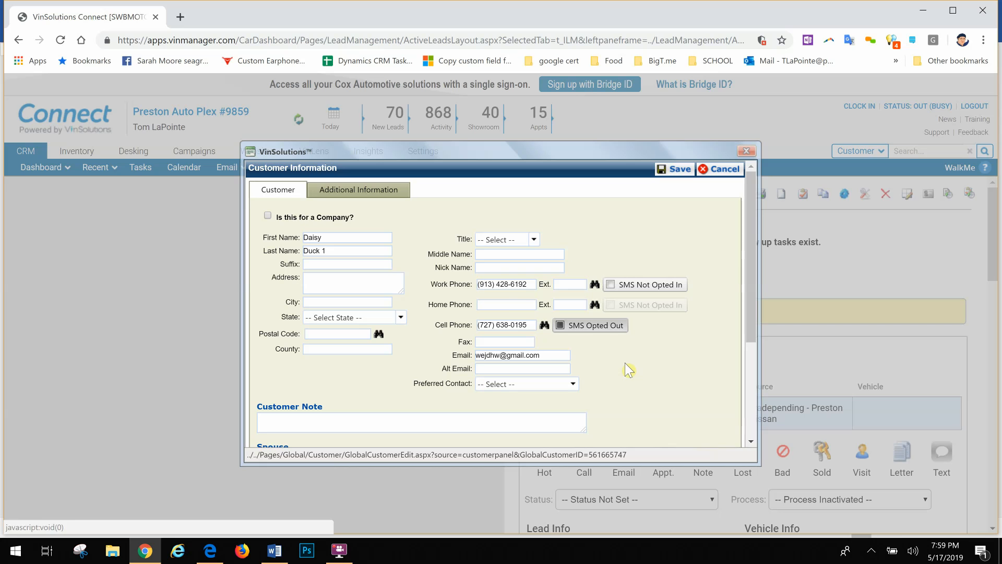
pyautogui.click(503, 284)
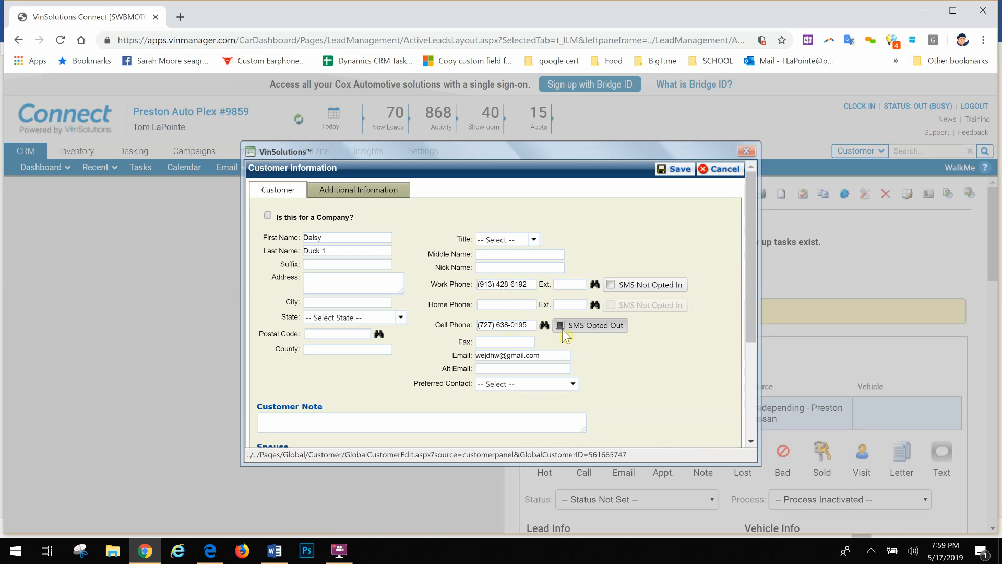
pyautogui.click(562, 328)
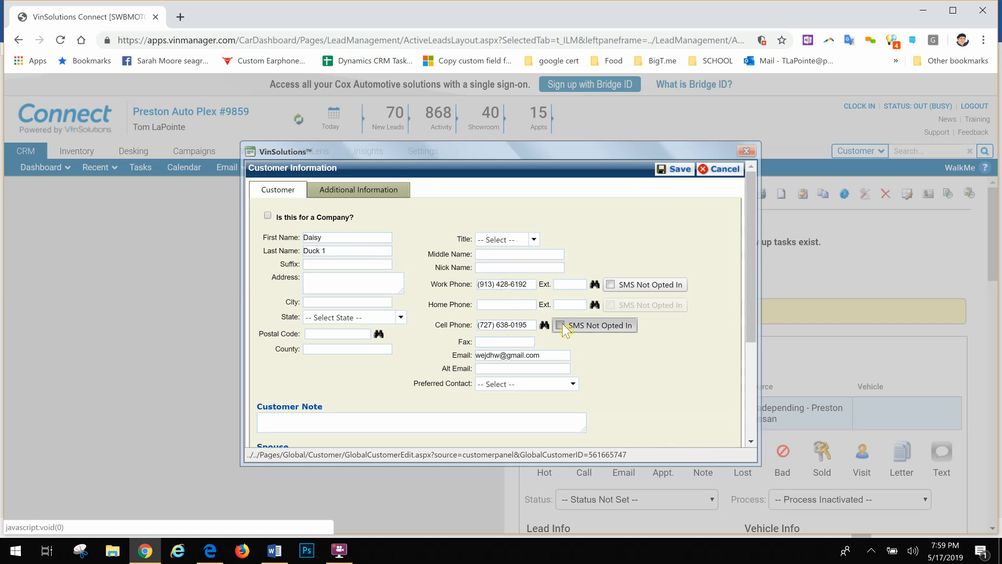
pyautogui.click(560, 324)
pyautogui.click(671, 177)
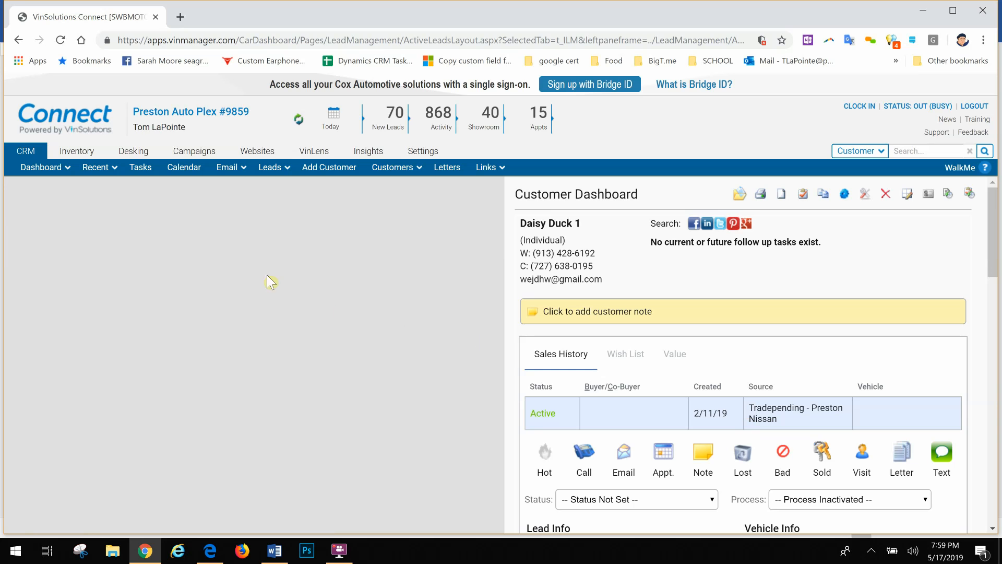
# Open the last of the five same-named test customers among the recently viewed customers and bring up its customer information for editing.
pyautogui.click(112, 167)
pyautogui.moveTo(113, 187)
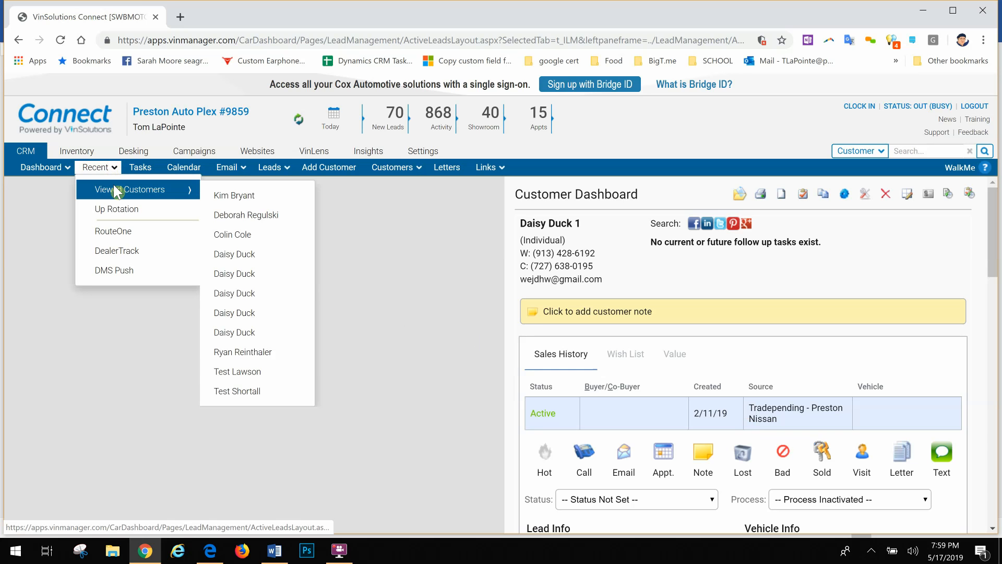
pyautogui.click(257, 332)
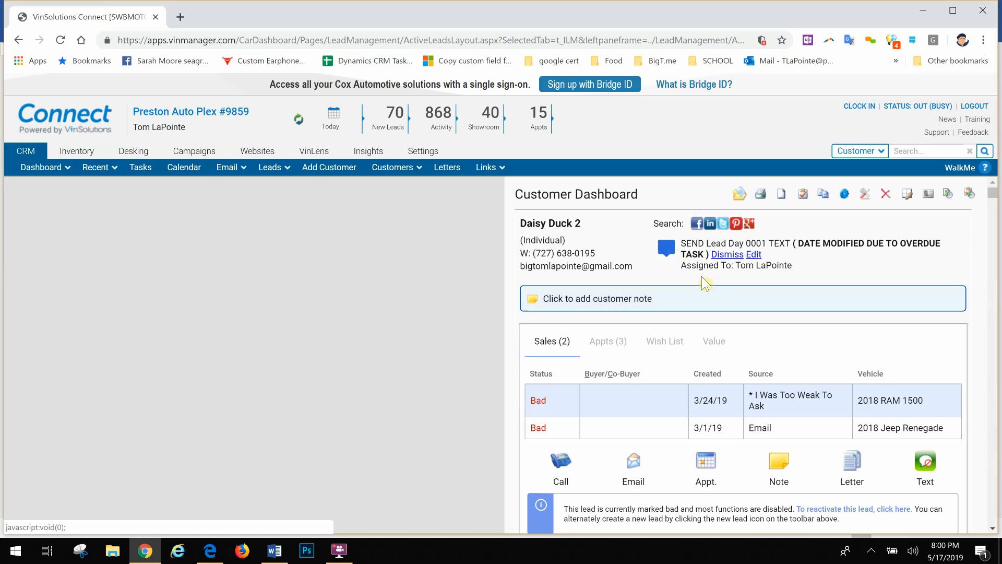
pyautogui.click(595, 260)
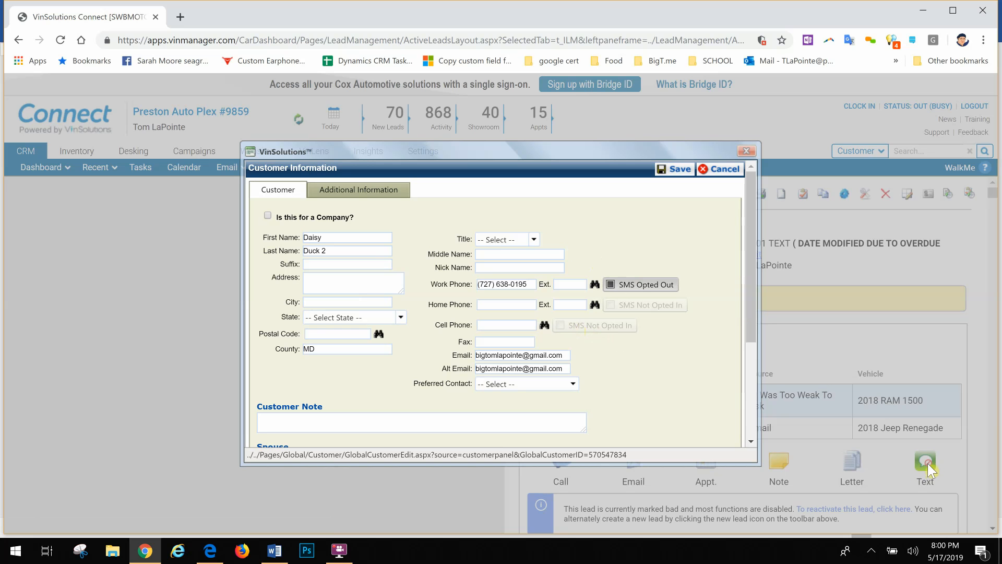
# Write the customer note "*** customer opted out of text 5/17/19 TL" and clear it again.
pyautogui.click(470, 424)
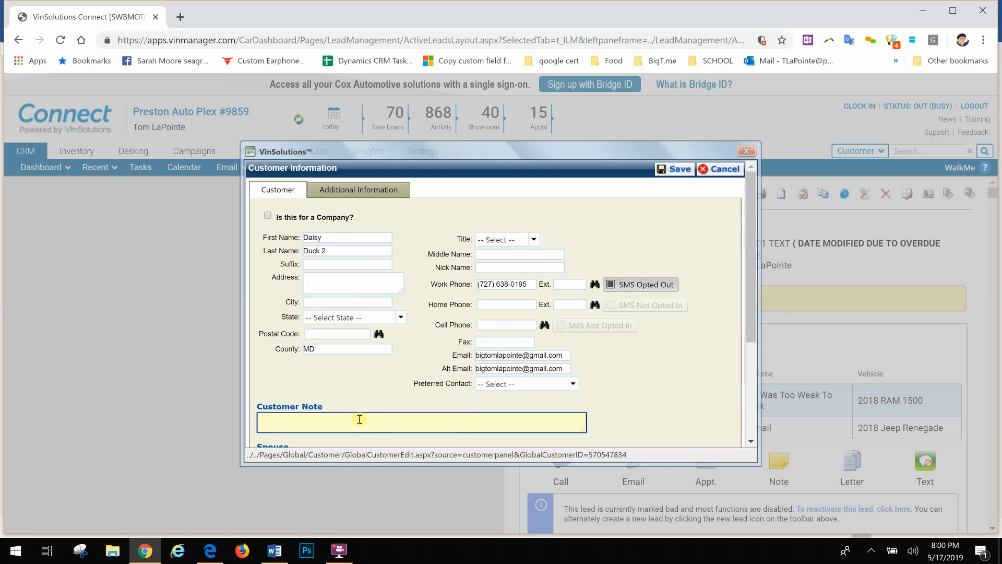
pyautogui.write('*** customer opter out of text 5/17/19 TL')
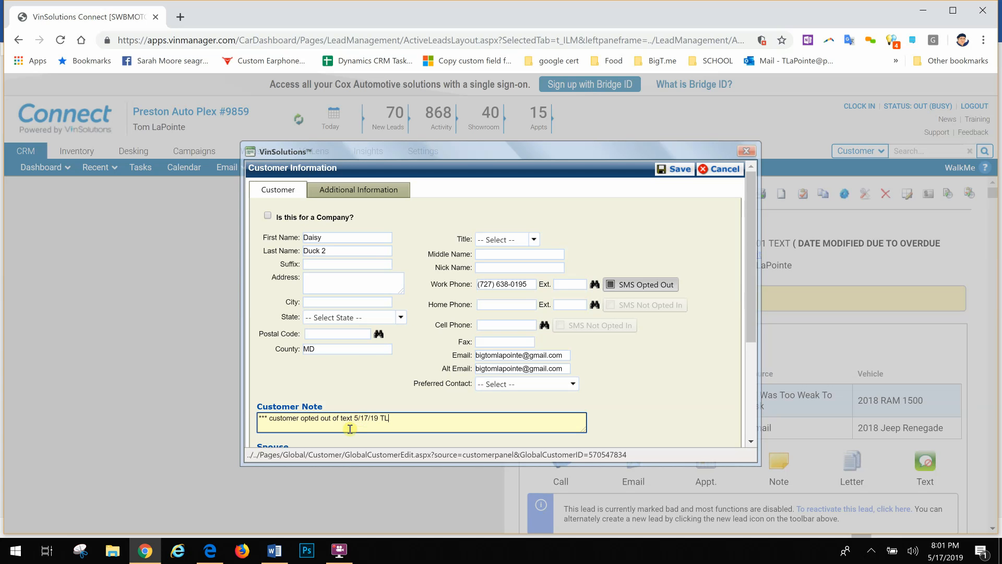
pyautogui.hotkey('ctrl', 'a')
pyautogui.press('BackSpace')
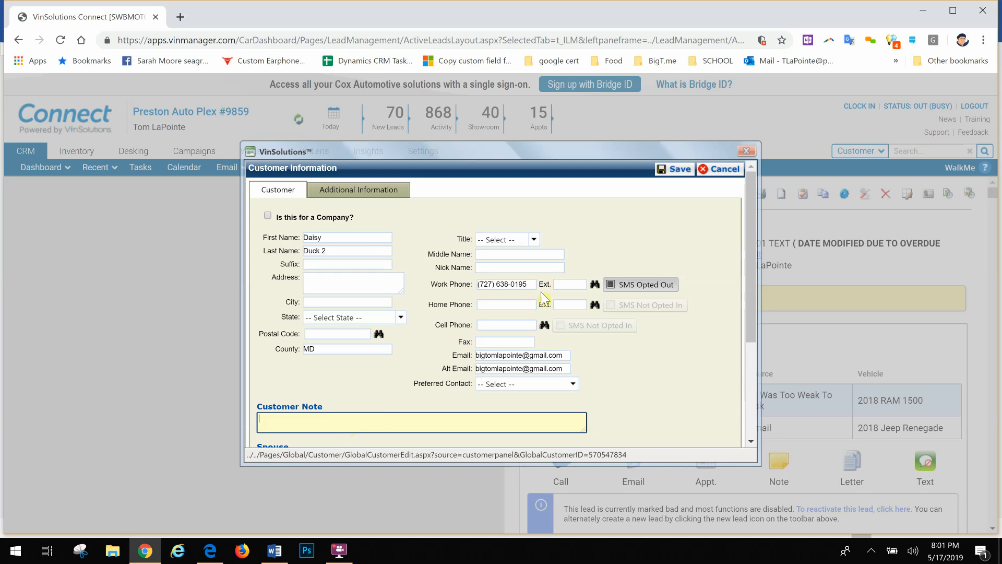
# Copy the work phone number into the cell phone field, opt the cell phone in to SMS, and save the customer.
pyautogui.click(518, 284)
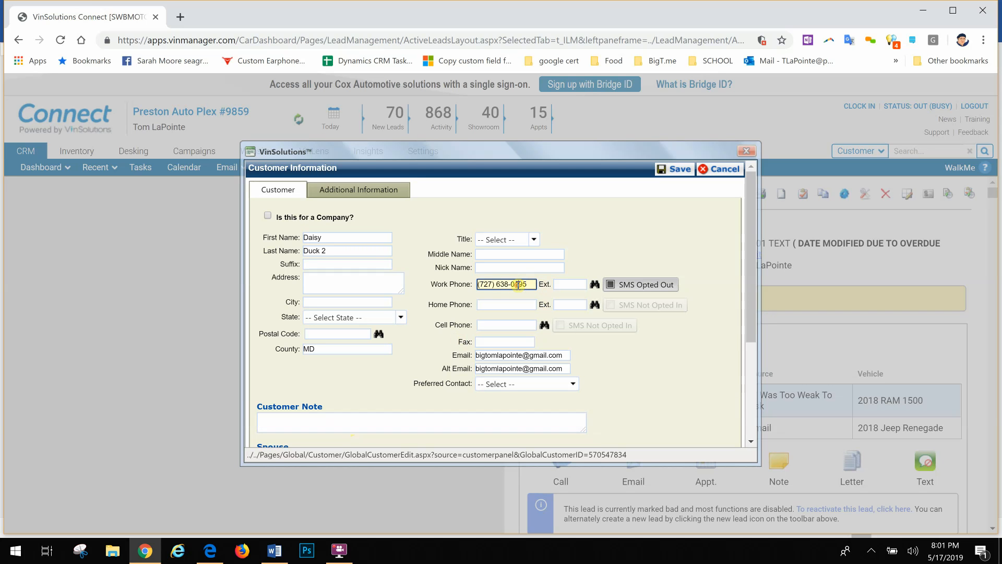
pyautogui.doubleClick(518, 284)
pyautogui.click(518, 284)
pyautogui.hotkey('ctrl', 'c')
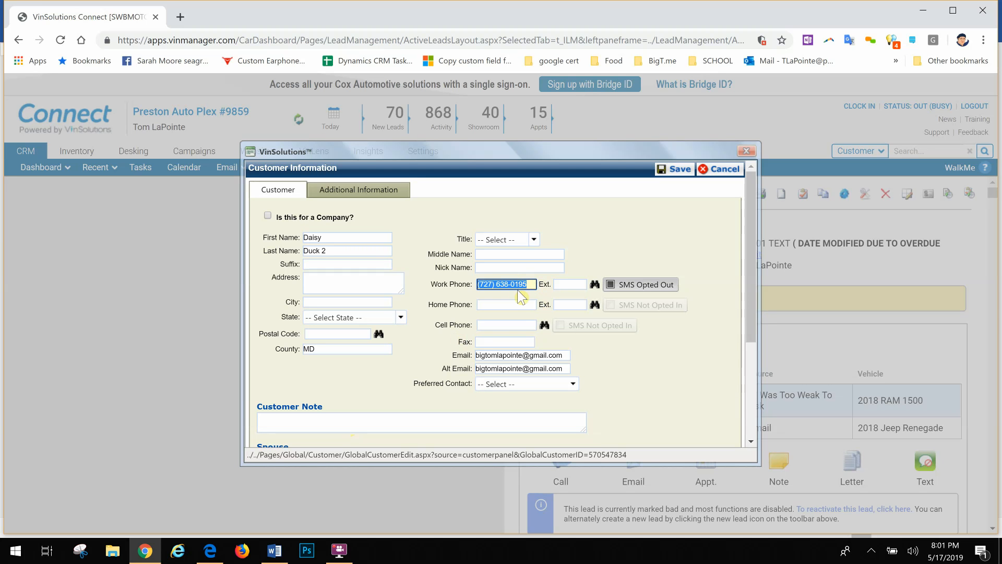
pyautogui.click(511, 325)
pyautogui.hotkey('ctrl', 'v')
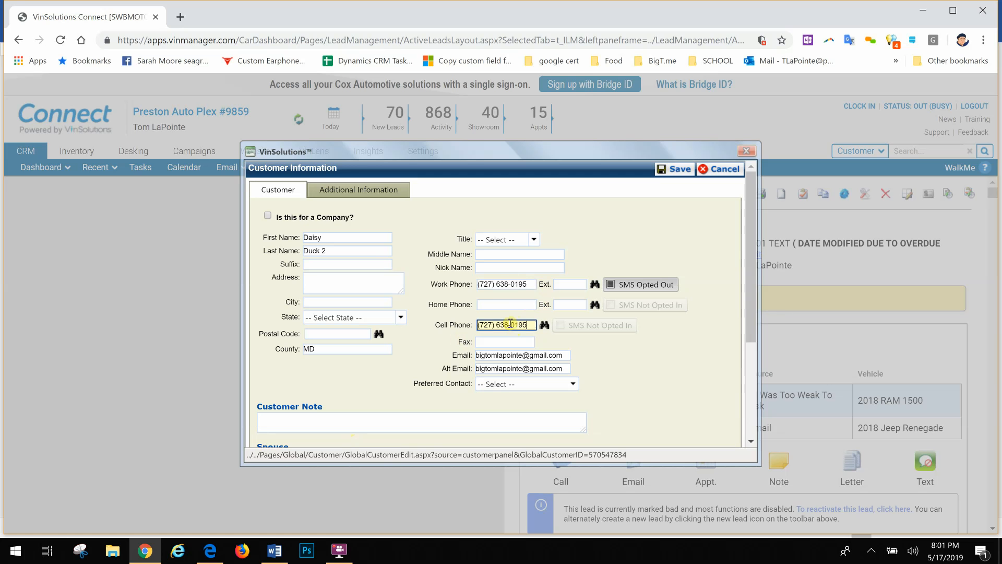
pyautogui.click(560, 326)
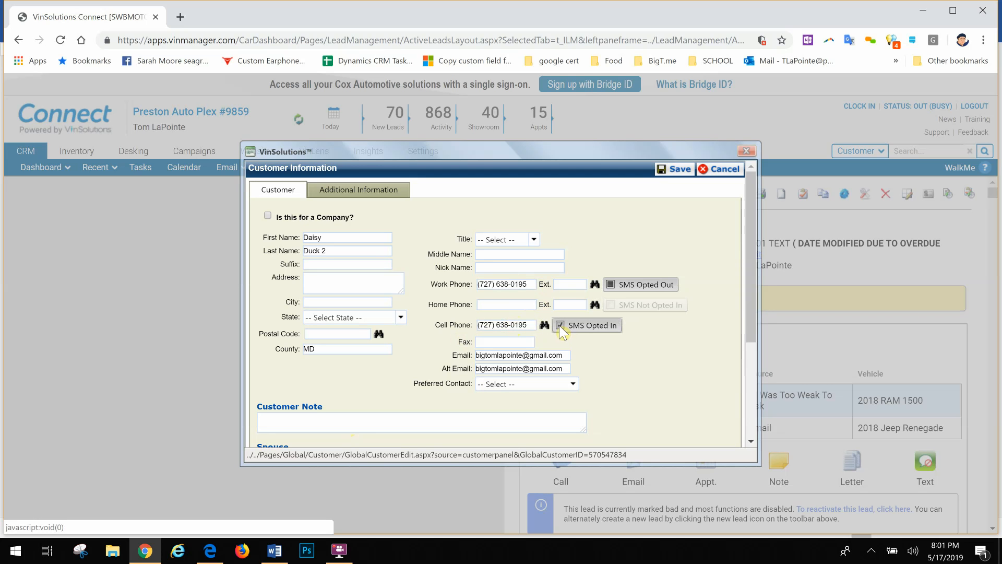
pyautogui.click(661, 172)
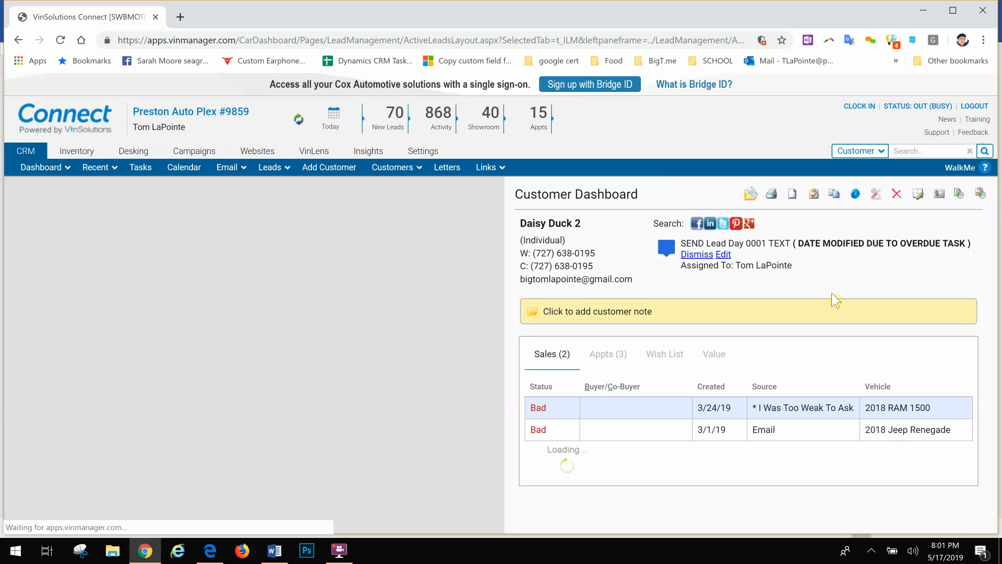
# Open the messenger from the Lead Day 0001 text task and insert the "Day 0001 - PhoneUp" template into the message.
pyautogui.click(667, 249)
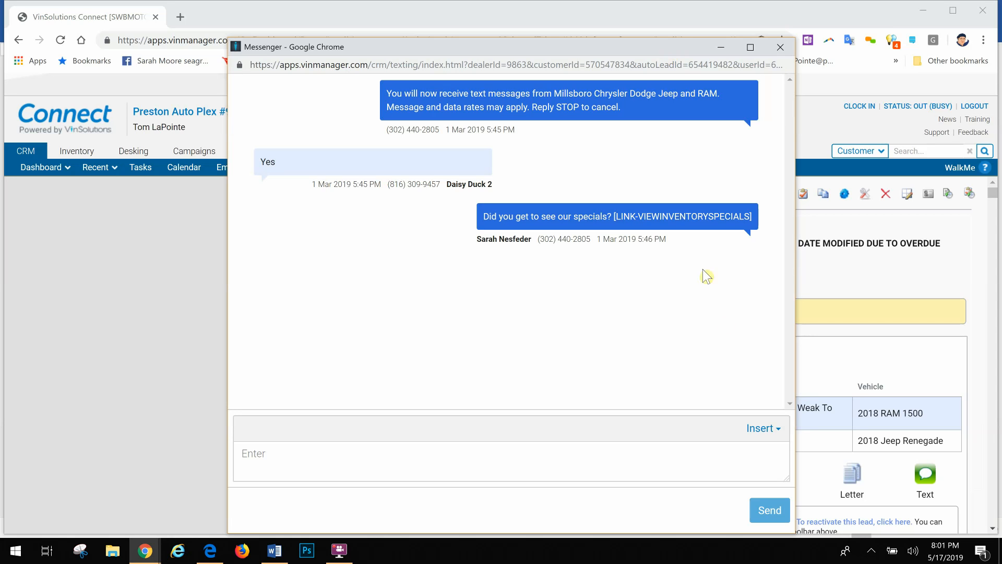
pyautogui.click(777, 430)
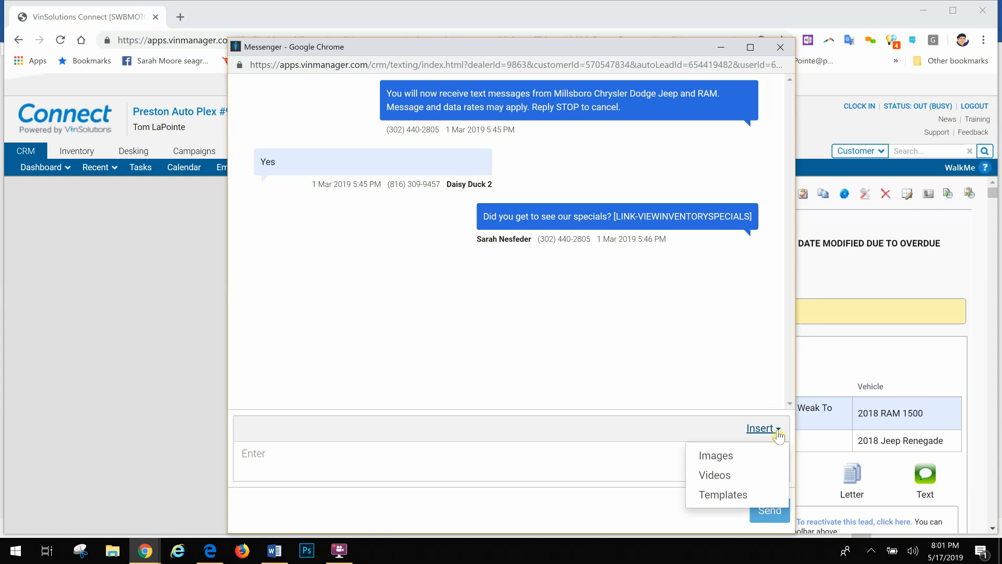
pyautogui.click(732, 491)
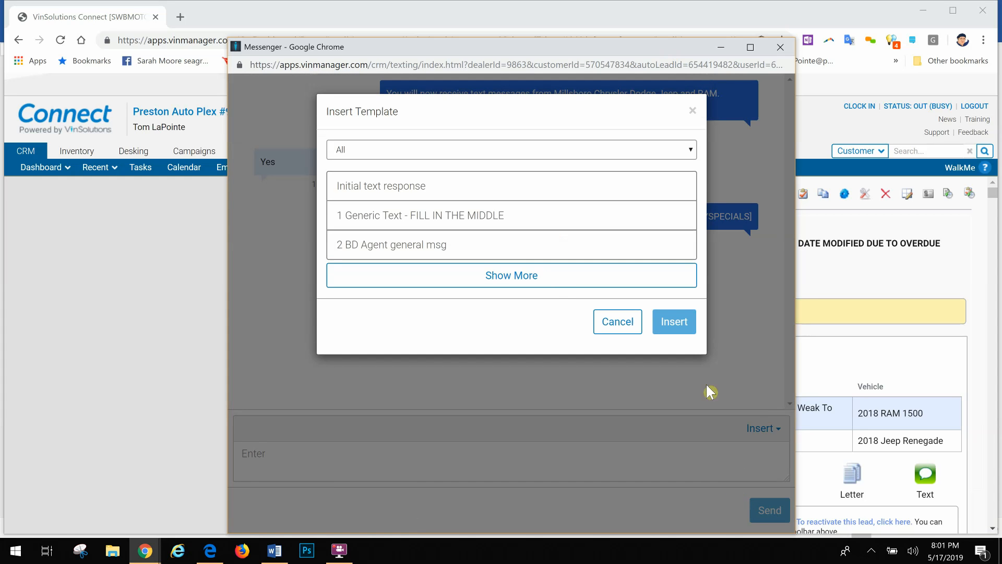
pyautogui.click(490, 277)
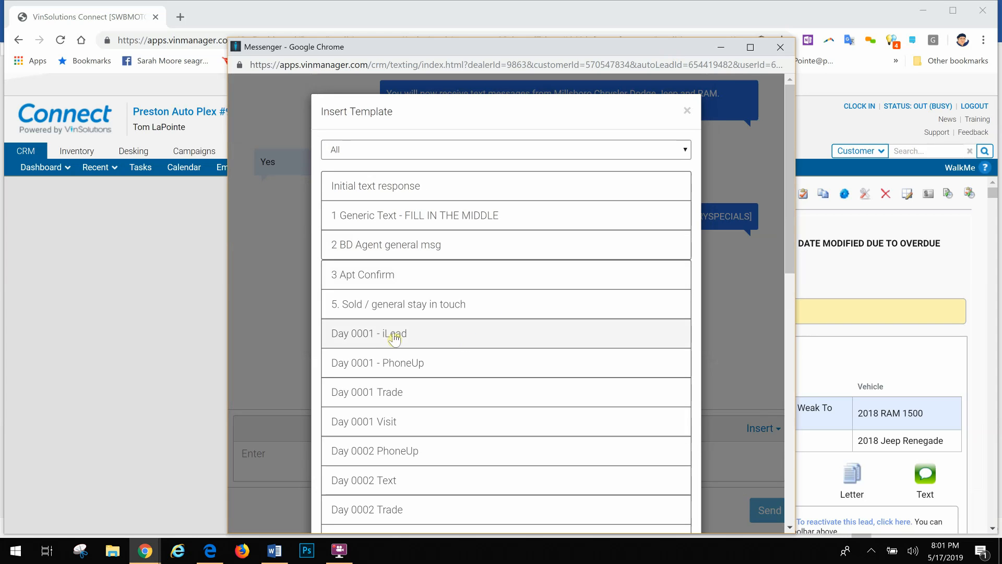
pyautogui.click(444, 370)
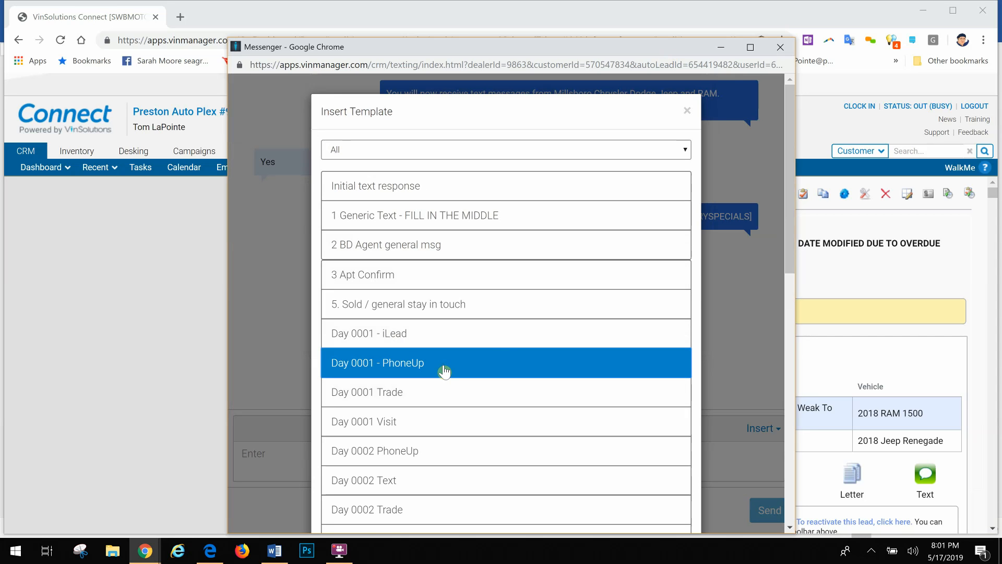
pyautogui.scroll(-12, 508, 342)
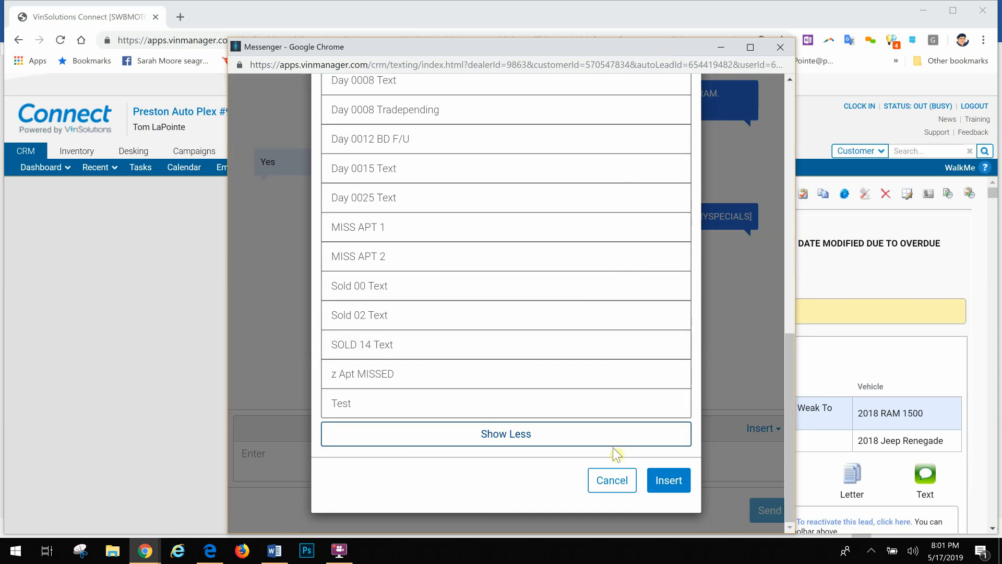
pyautogui.click(662, 480)
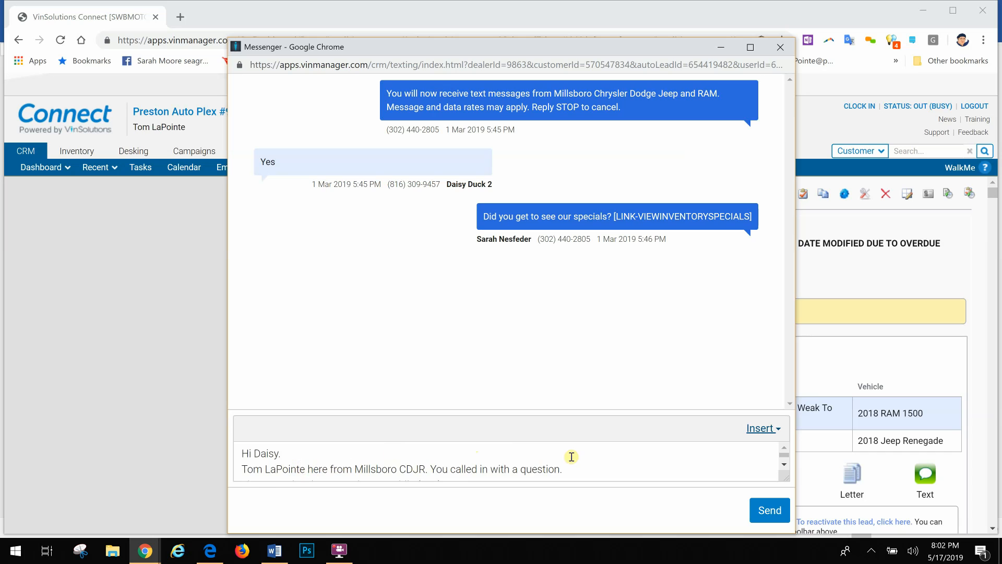
# Review and send the templated text message, and check the customer's Notes & History on the dashboard.
pyautogui.scroll(-5, 572, 456)
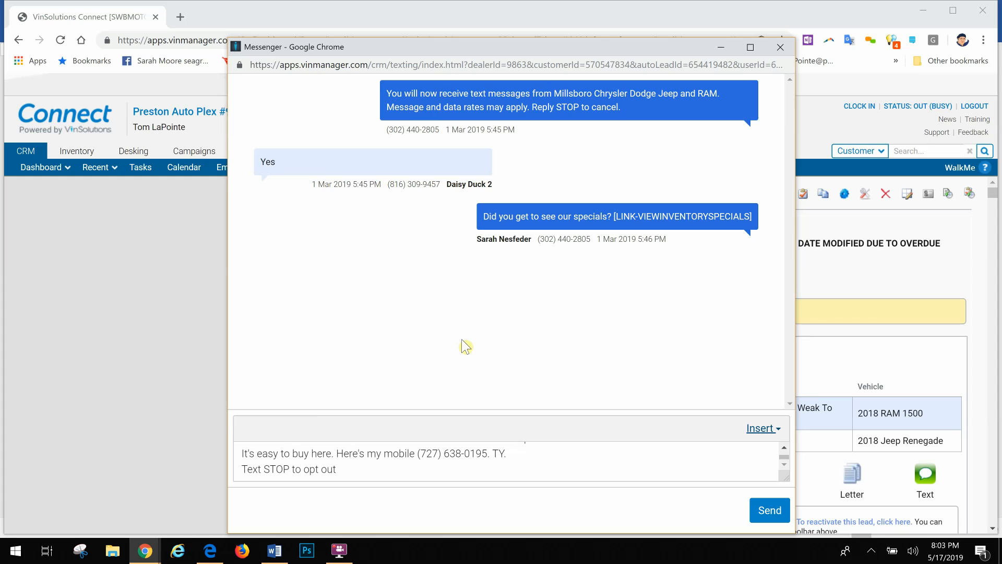
pyautogui.click(769, 510)
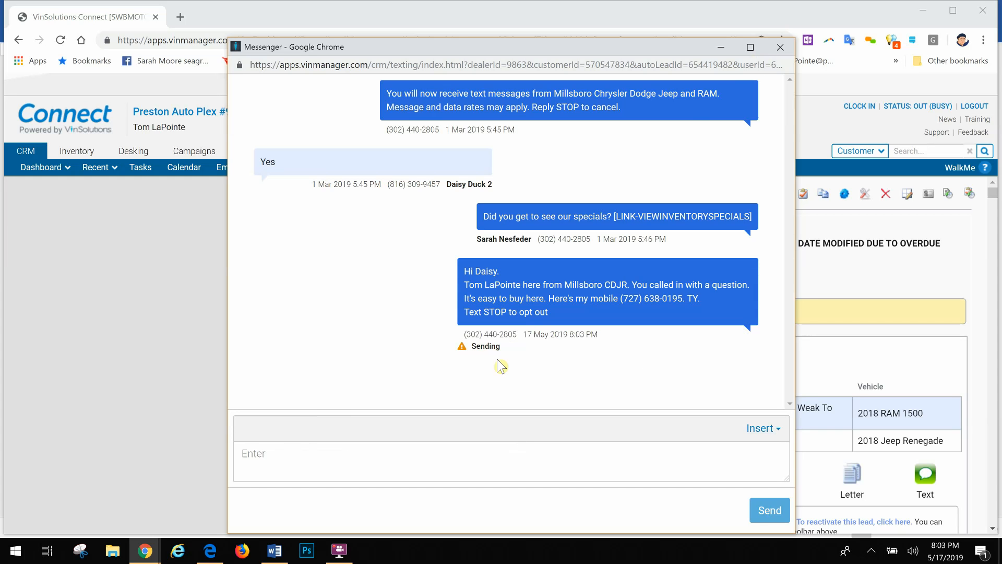
pyautogui.click(853, 136)
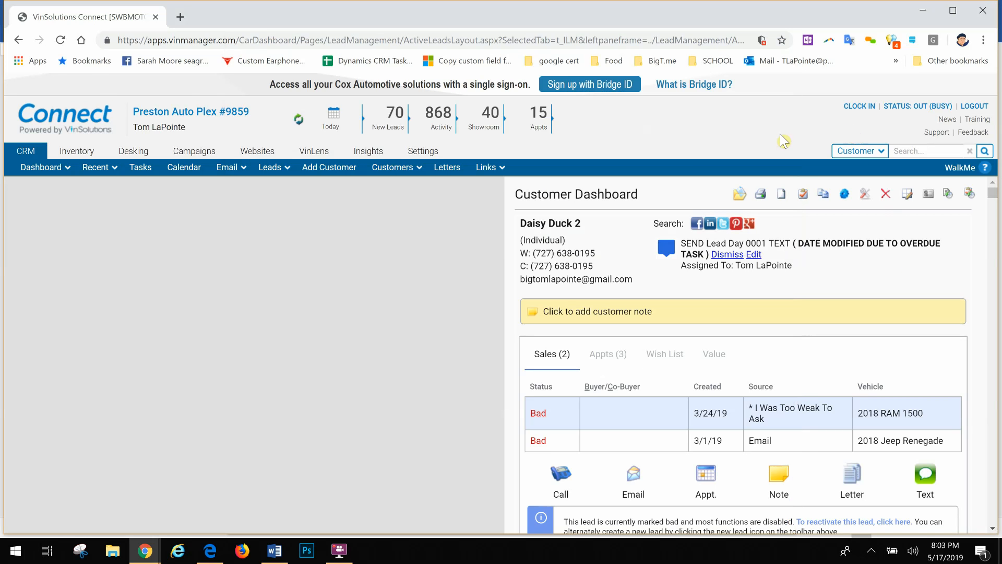
pyautogui.scroll(-3, 797, 384)
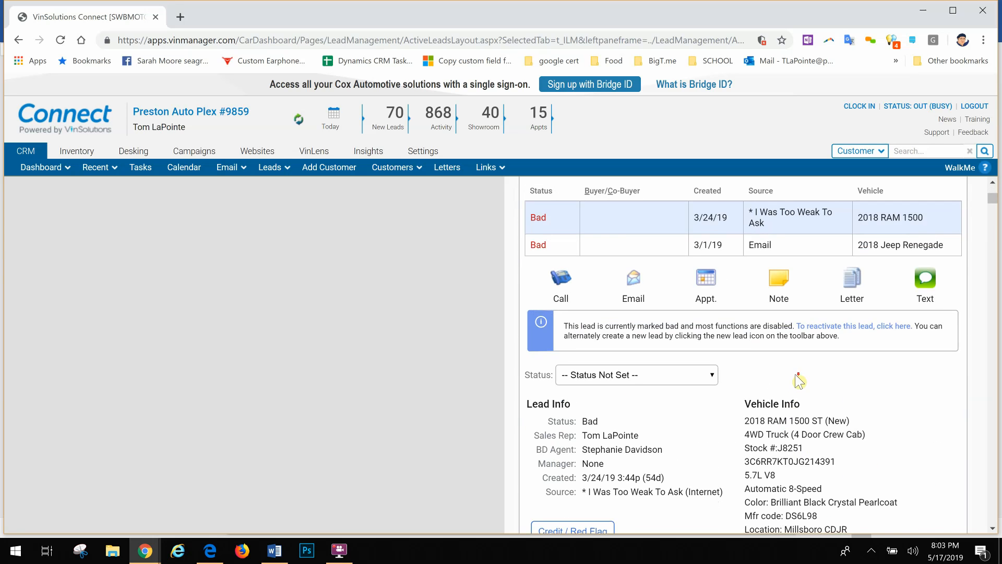
pyautogui.scroll(-10, 799, 381)
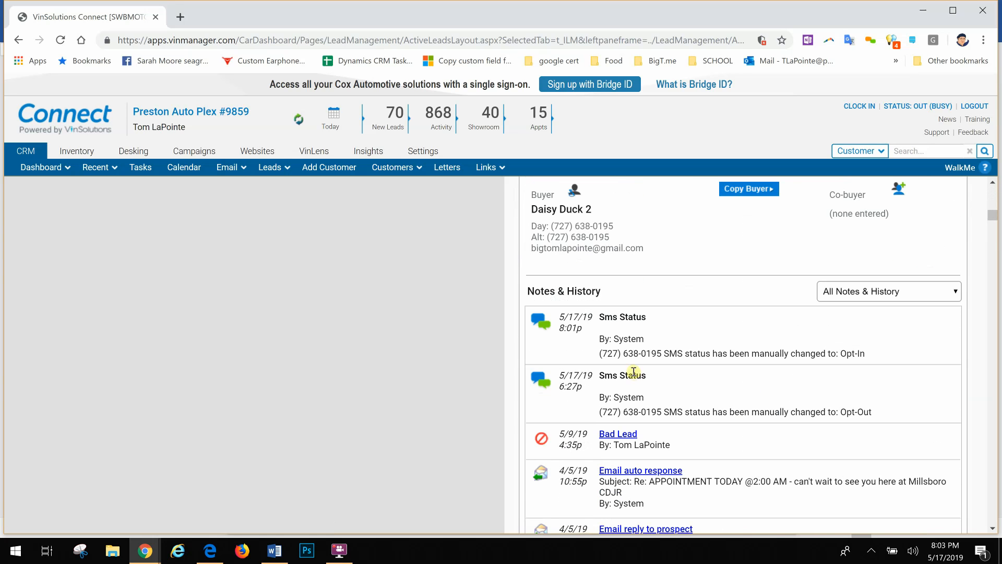
pyautogui.scroll(13, 641, 367)
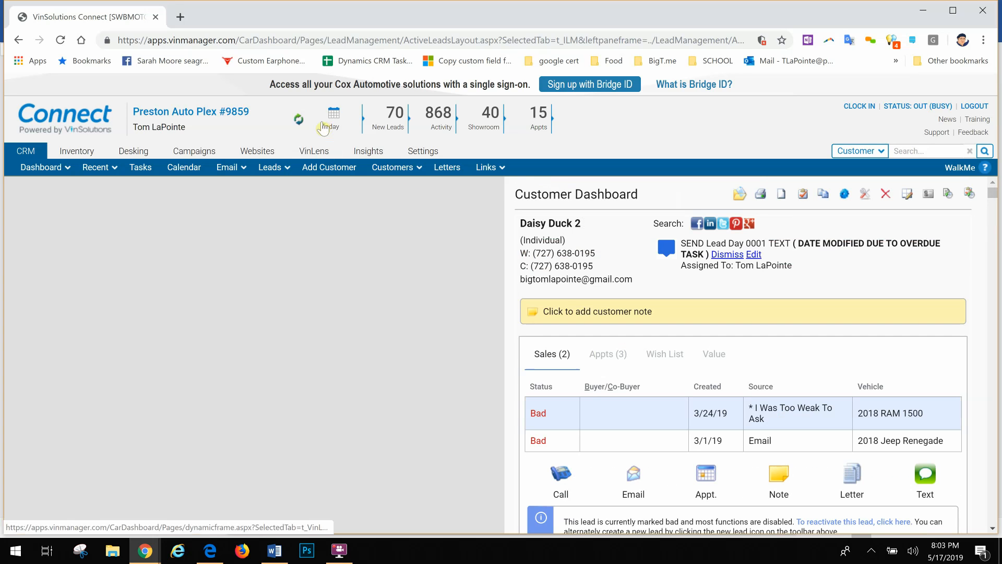
# Refresh the CRM and open the first customer in the recently viewed customers list.
pyautogui.click(299, 121)
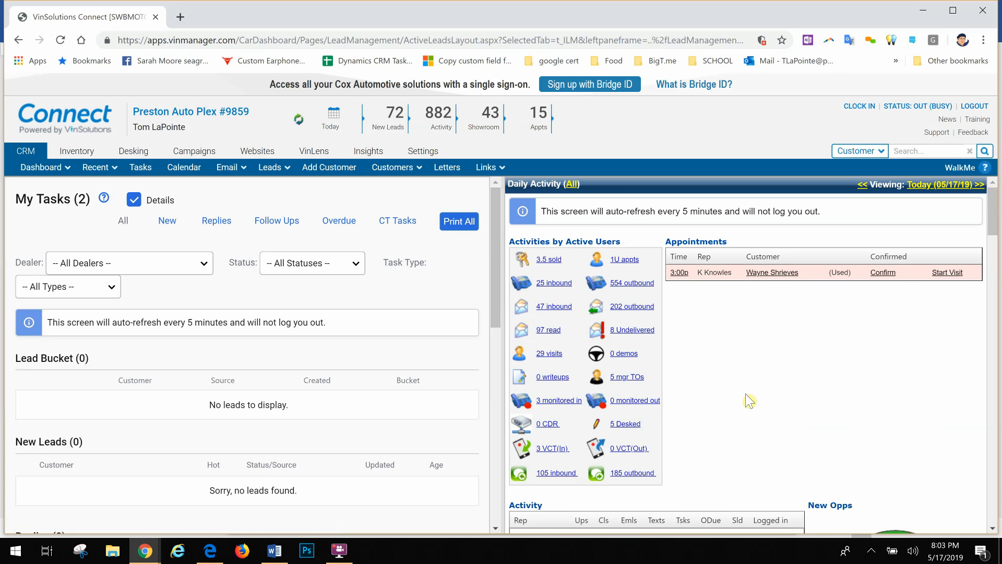
pyautogui.click(94, 167)
pyautogui.moveTo(115, 190)
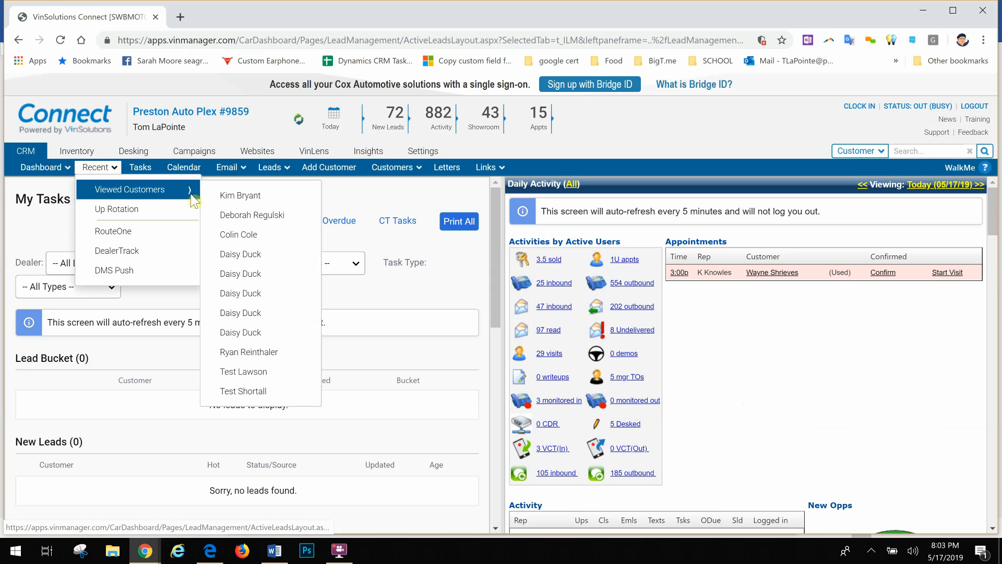
pyautogui.click(230, 199)
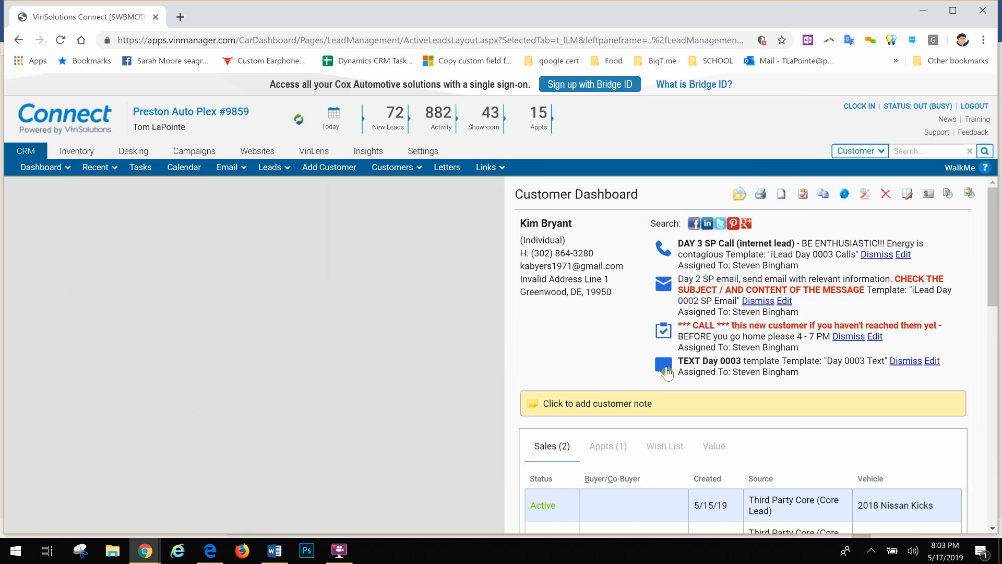
# Open the TEXT Day 0003 task's message, review its prefilled template text, and close the messenger without sending.
pyautogui.click(666, 369)
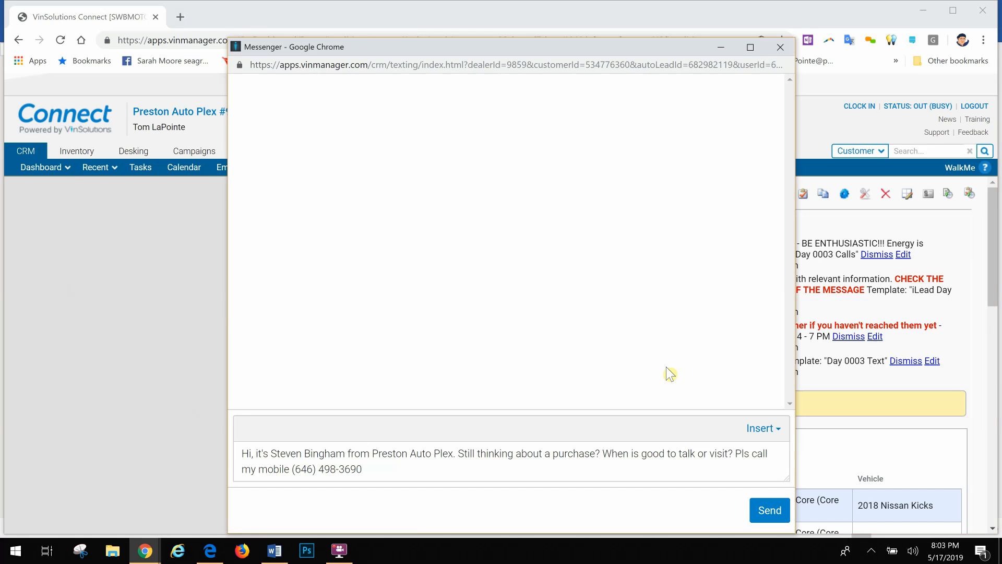
pyautogui.click(399, 471)
pyautogui.moveTo(275, 464); pyautogui.dragTo(448, 463)
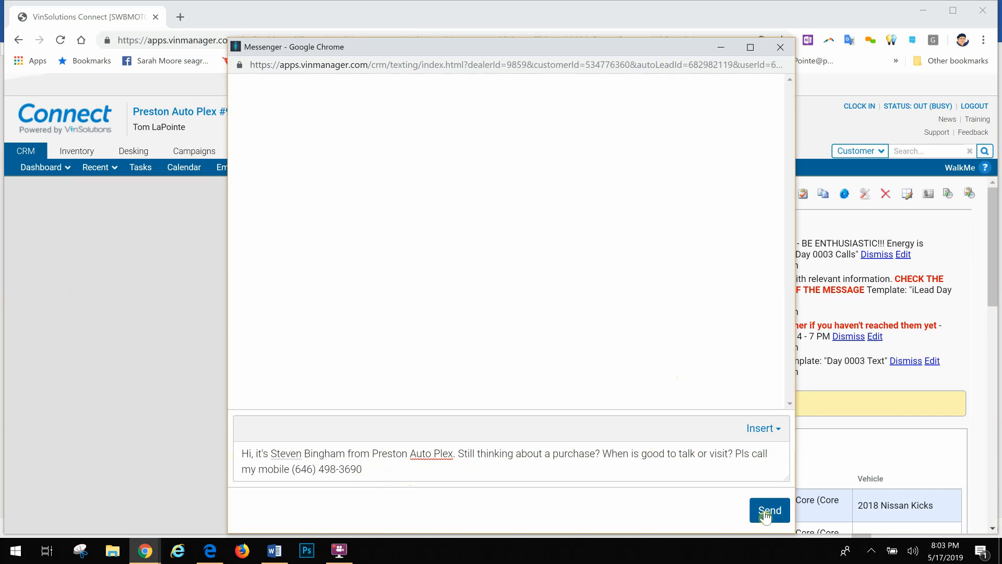
pyautogui.click(782, 48)
# Switch to the Word document listing the texting topics.
pyautogui.hotkey('alt', 'Tab')
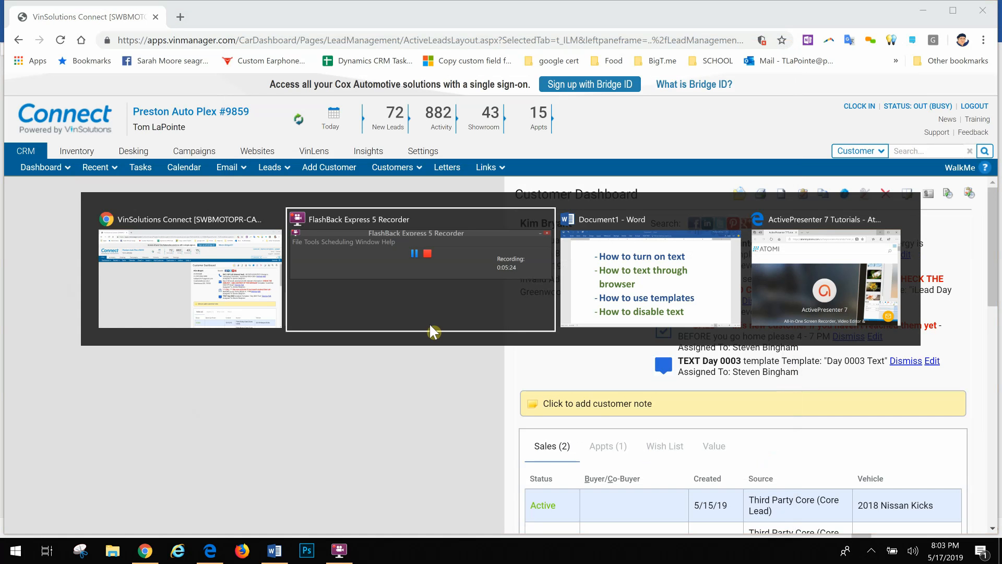
pyautogui.hotkey('alt', 'Tab')
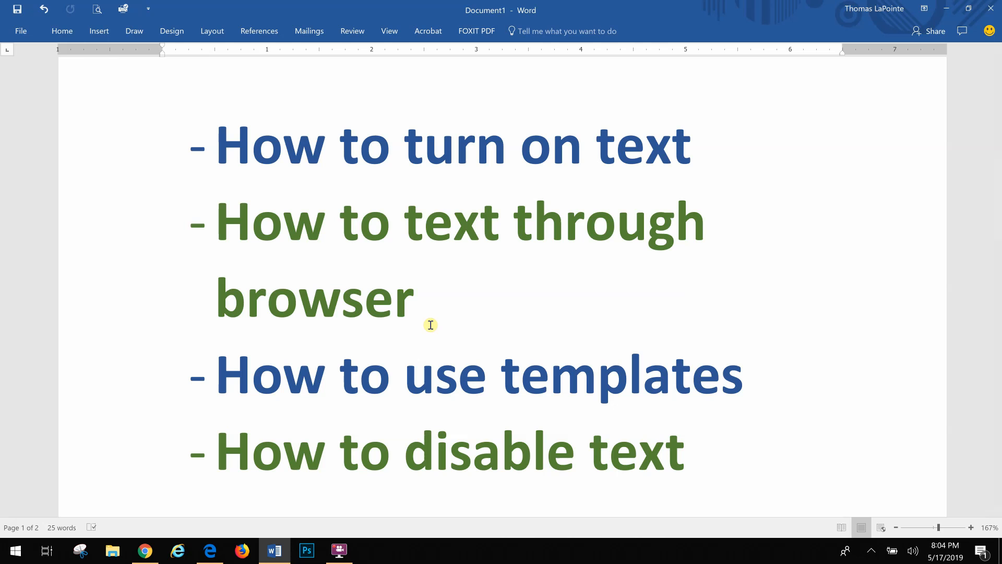
# Switch back to VinSolutions in Chrome, open a text message for the customer, view the insert options, and close the messenger without sending.
pyautogui.hotkey('alt', 'Tab')
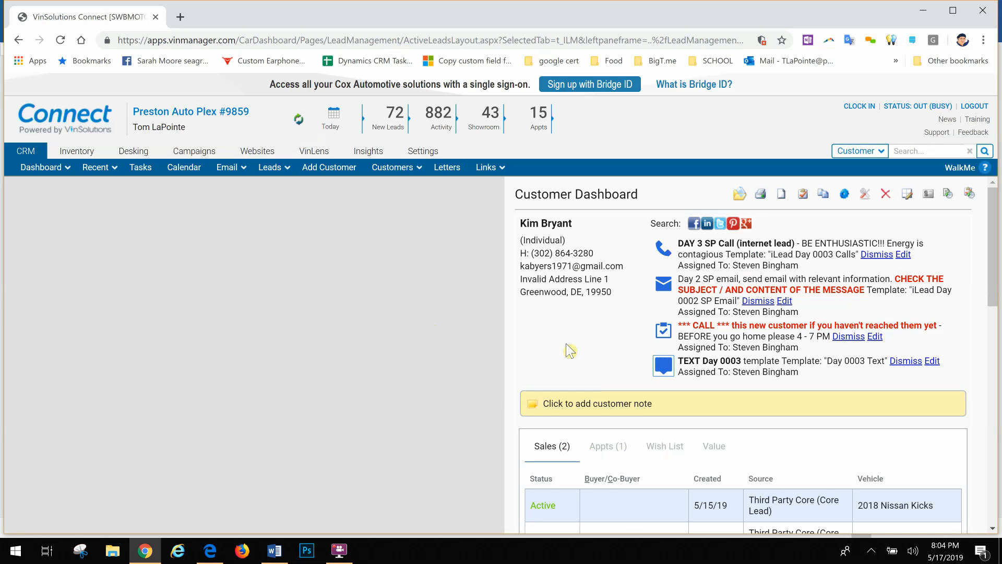
pyautogui.scroll(-2, 568, 347)
pyautogui.scroll(-4, 569, 349)
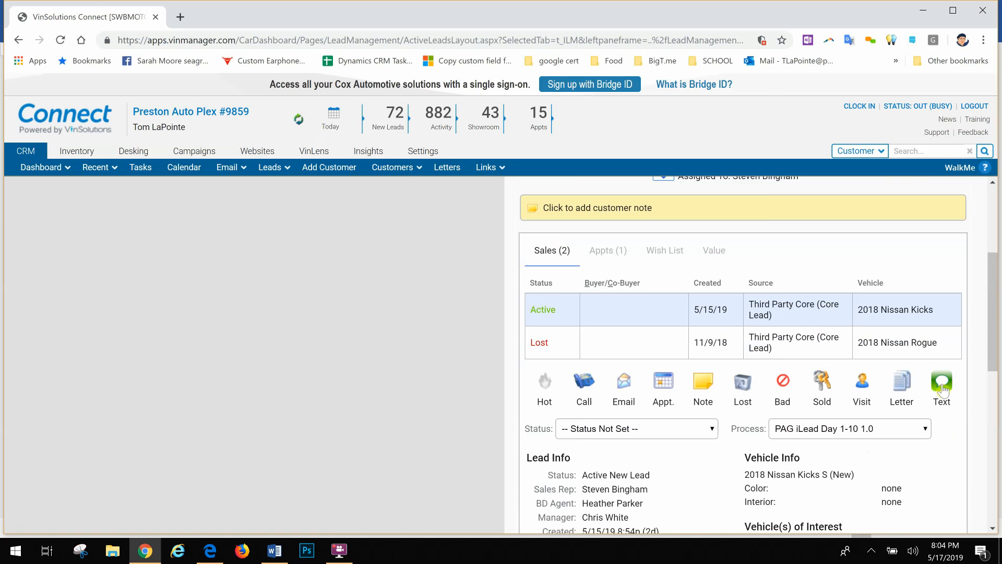
pyautogui.click(942, 387)
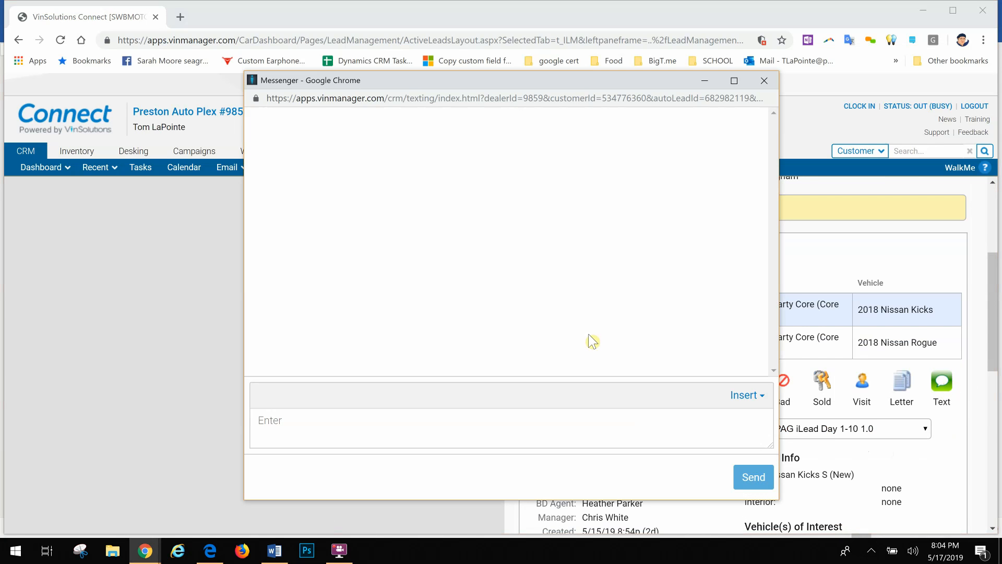
pyautogui.click(754, 398)
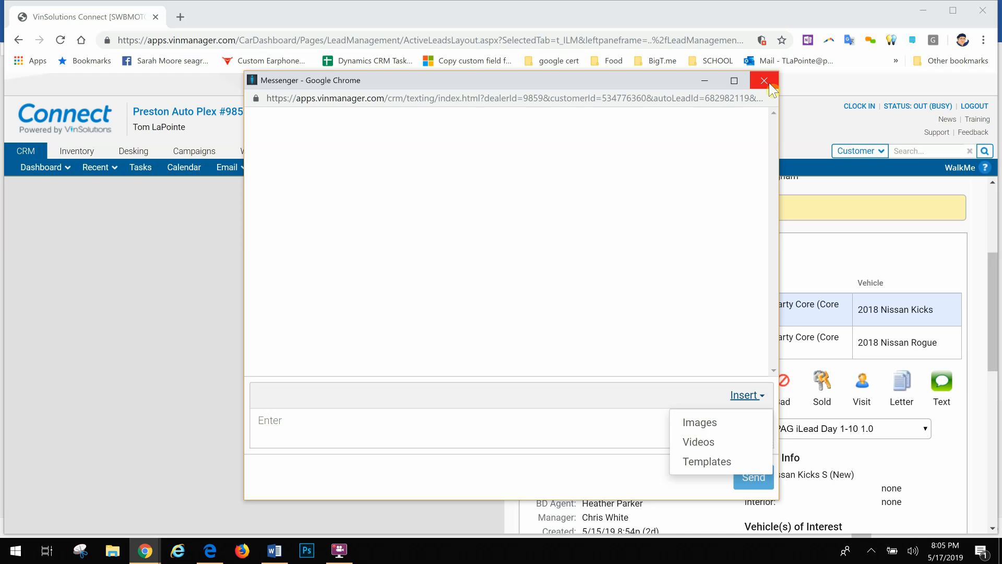
pyautogui.click(765, 81)
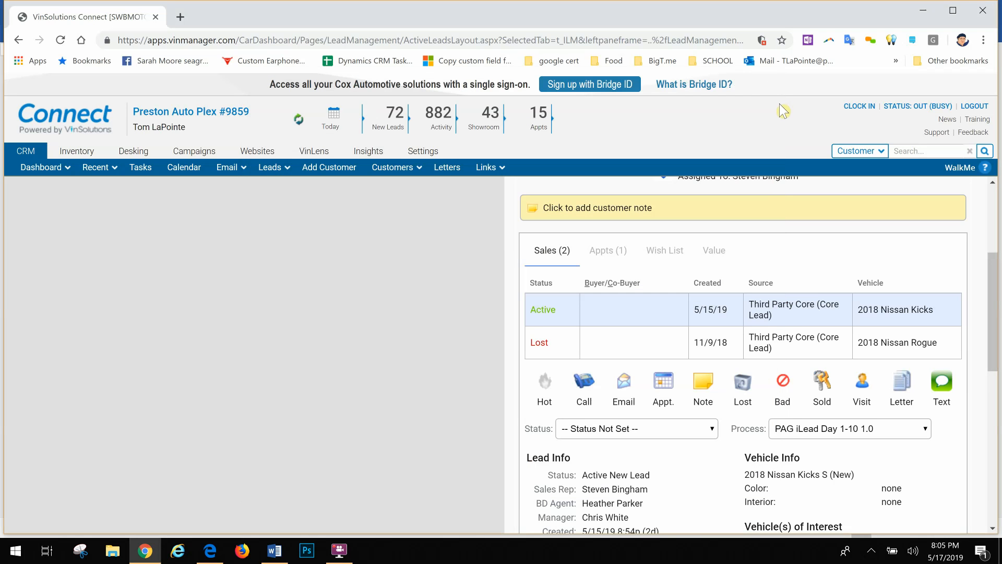
# Switch to the Word document and return to its title, TEXTING in VinSolutions.
pyautogui.hotkey('alt', 'Tab')
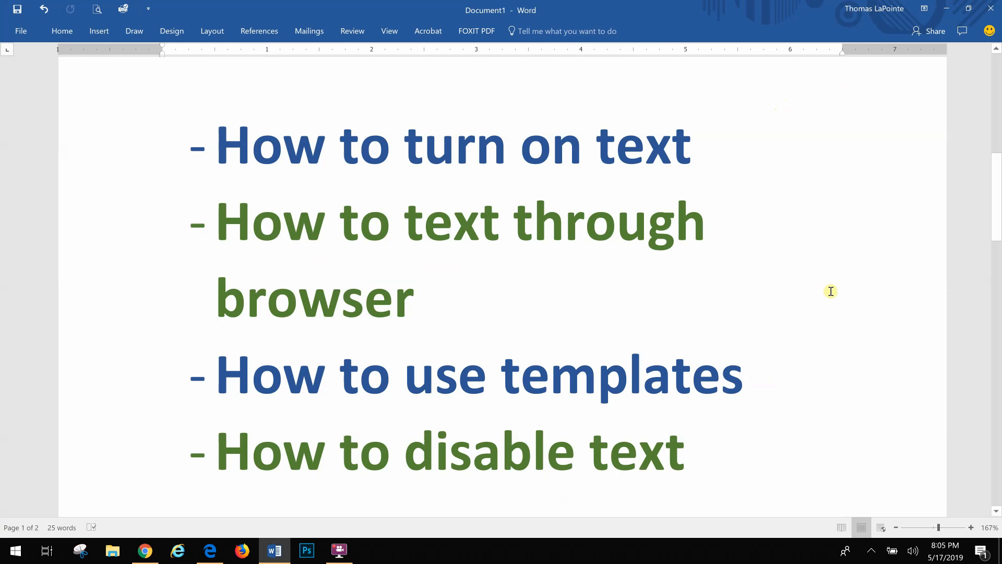
pyautogui.scroll(8, 831, 291)
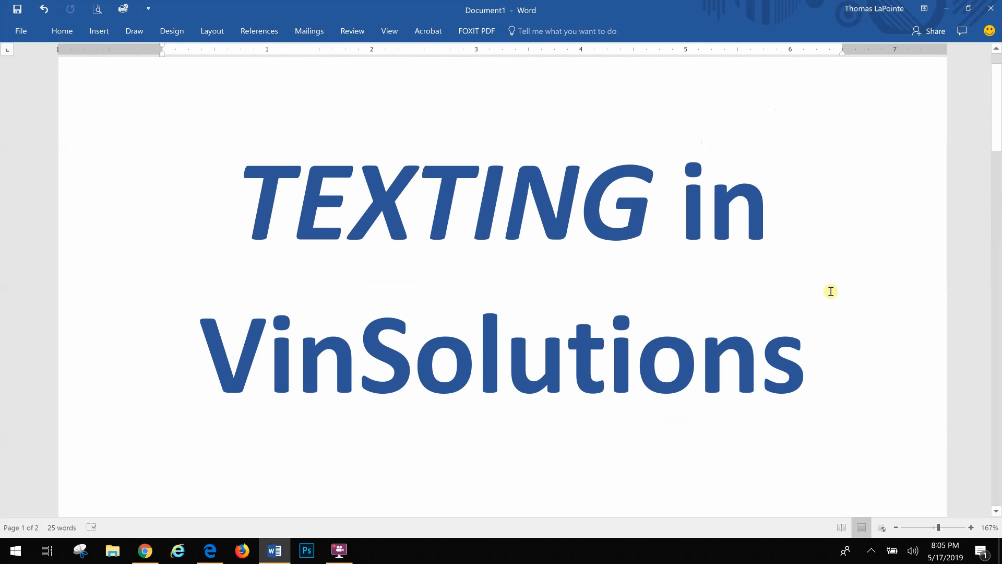